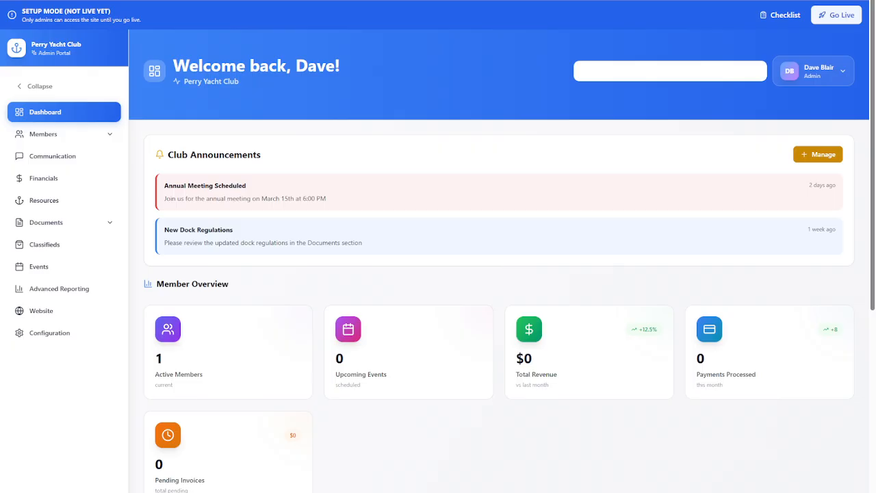
Bring up the Go Live confirmation and dismiss it without publishing the site.
{"action": "left_click", "coordinate": [840, 20]}
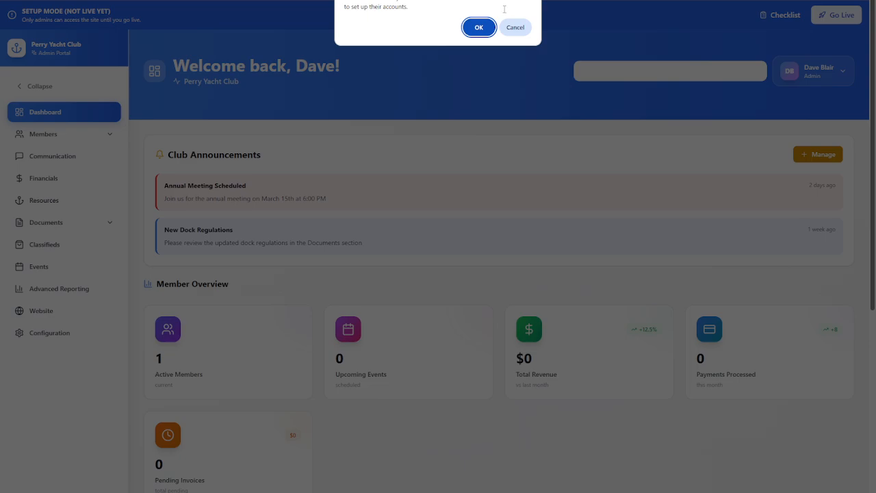
{"action": "left_click", "coordinate": [518, 28]}
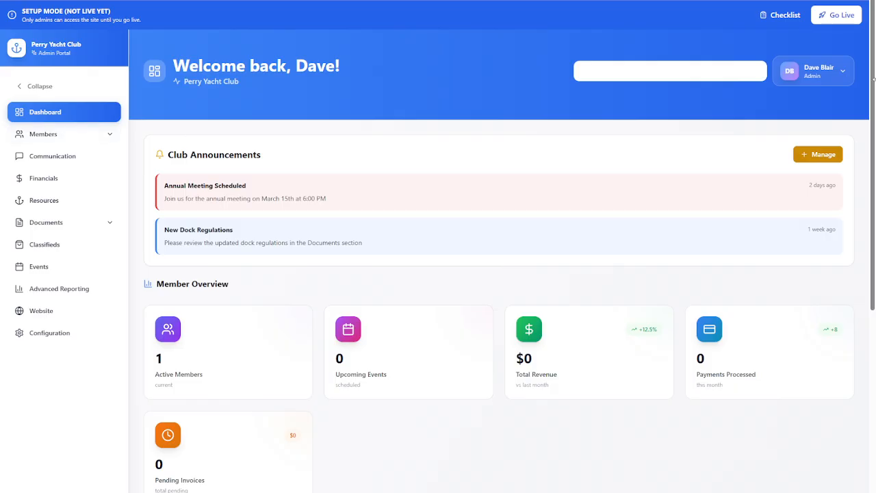
Open the branding settings from the setup checklist and set the brand colors to primary #043076 and secondary #6e7075.
{"action": "left_click", "coordinate": [777, 22]}
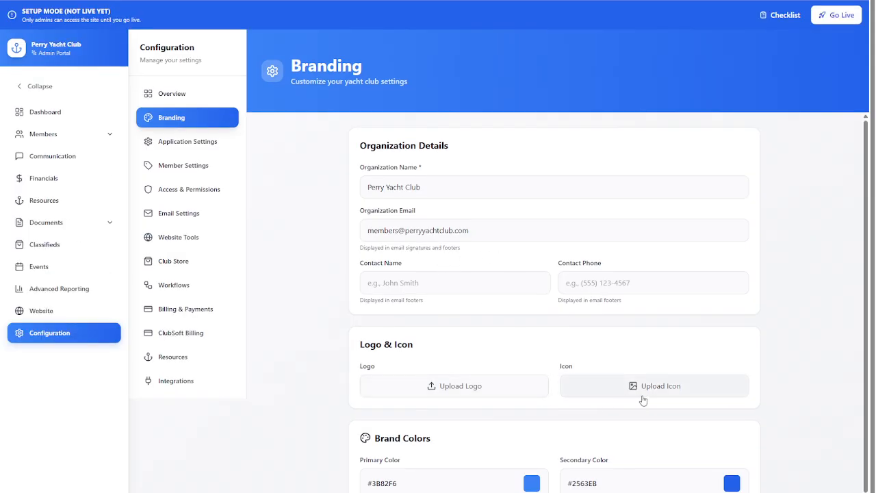
{"action": "left_click", "coordinate": [538, 485]}
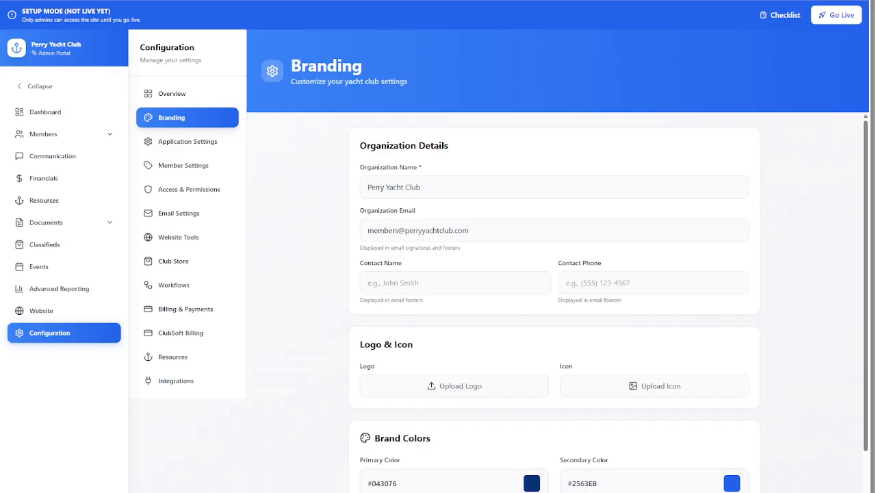
{"action": "scroll", "coordinate": [555, 301], "scroll_direction": "down", "scroll_amount": 2}
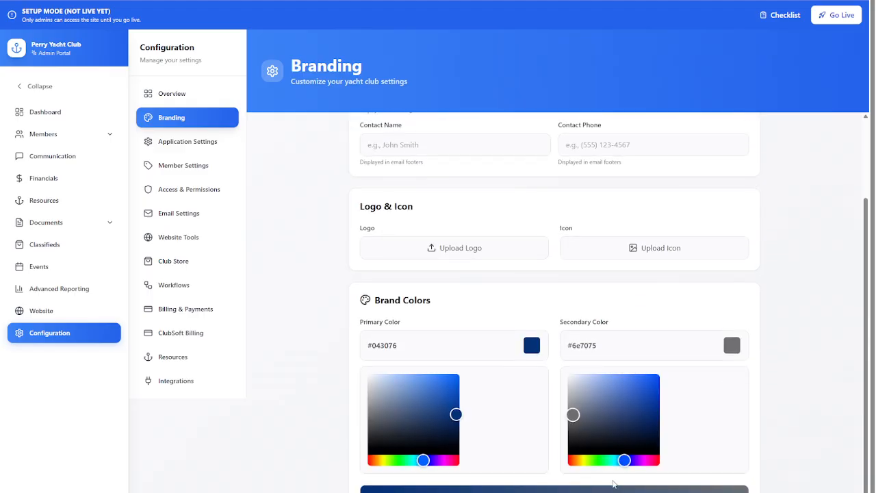
Set the login form position to Right in the login screen branding.
{"action": "scroll", "coordinate": [547, 465], "scroll_direction": "down", "scroll_amount": 3}
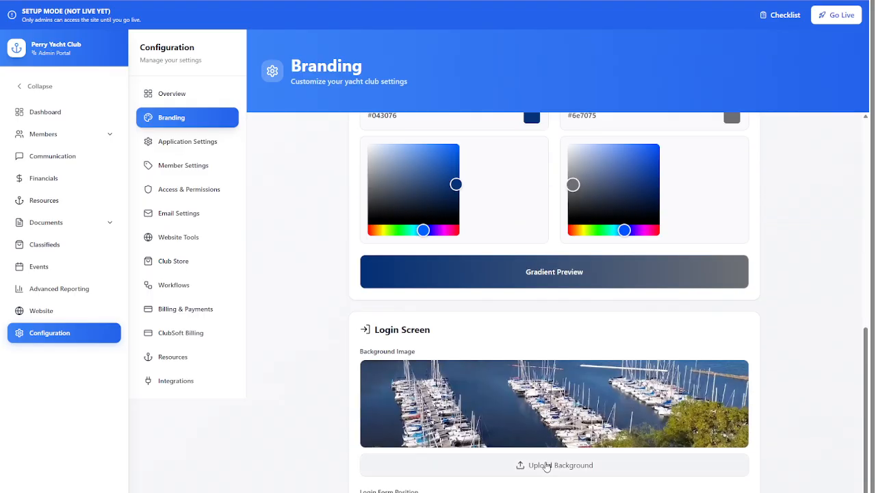
{"action": "scroll", "coordinate": [554, 301], "scroll_direction": "down", "scroll_amount": 1}
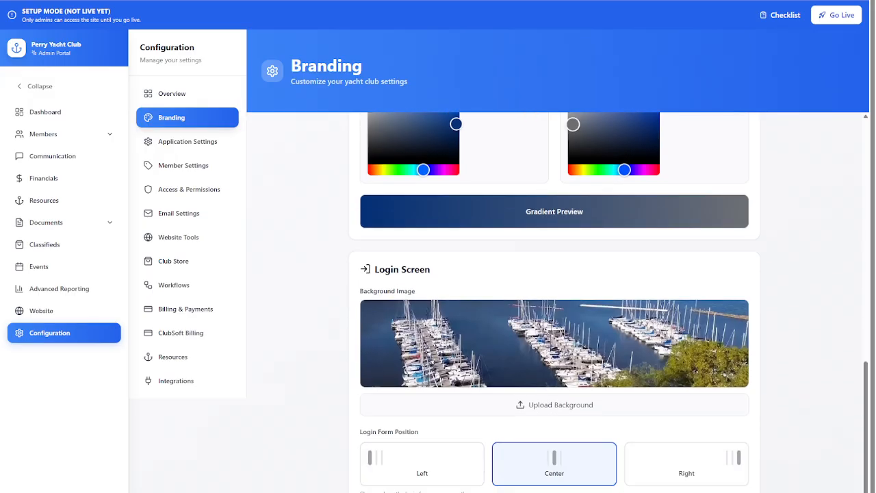
{"action": "scroll", "coordinate": [555, 302], "scroll_direction": "down", "scroll_amount": 1}
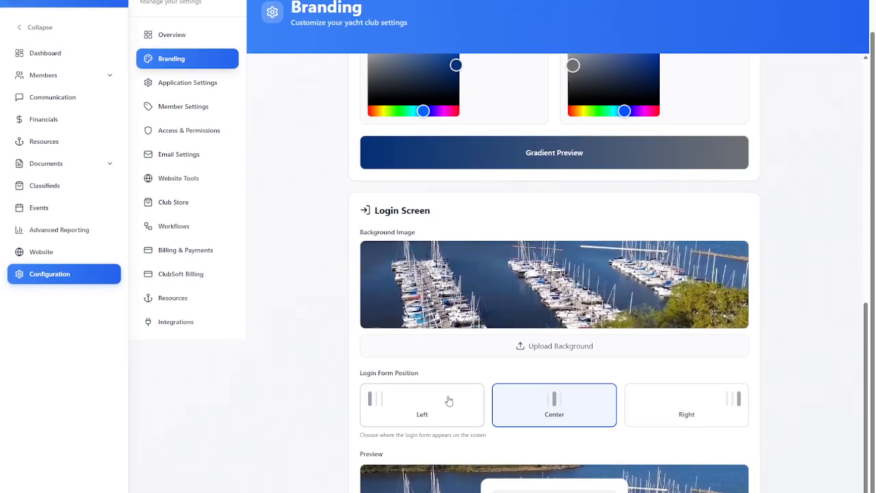
{"action": "left_click", "coordinate": [698, 408]}
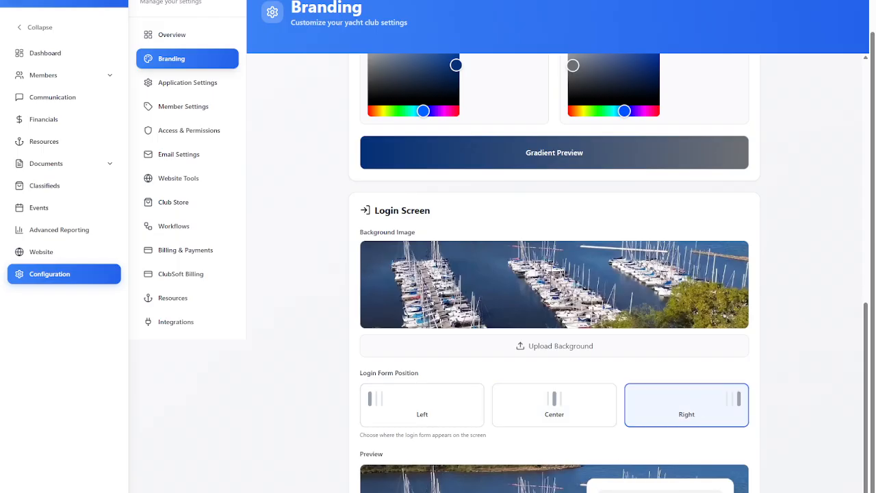
From the checklist's member setup, load members-import-template (2).csv into the CSV import and try turning off the preview-only dry run.
{"action": "scroll", "coordinate": [322, 294], "scroll_direction": "up", "scroll_amount": 5}
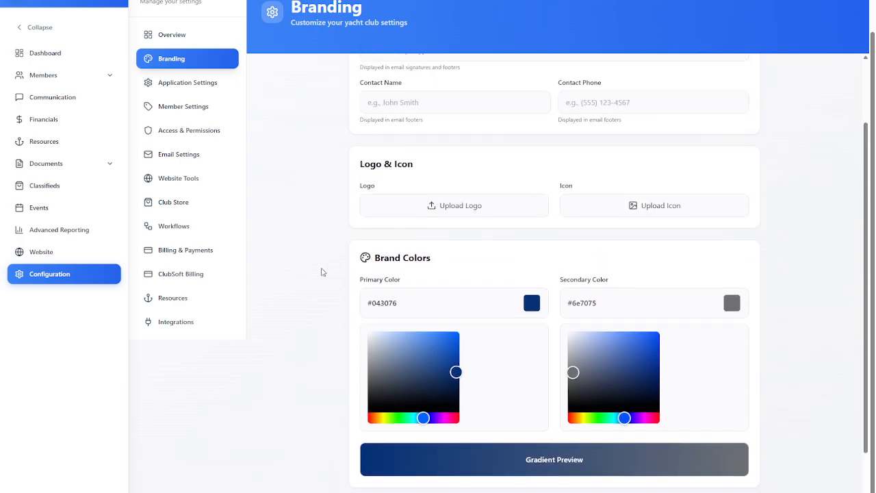
{"action": "scroll", "coordinate": [323, 271], "scroll_direction": "up", "scroll_amount": 3}
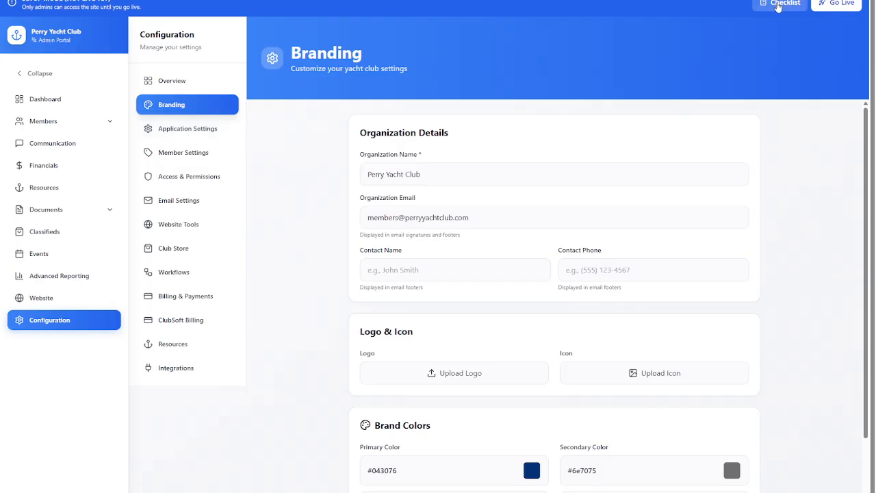
{"action": "left_click", "coordinate": [779, 7]}
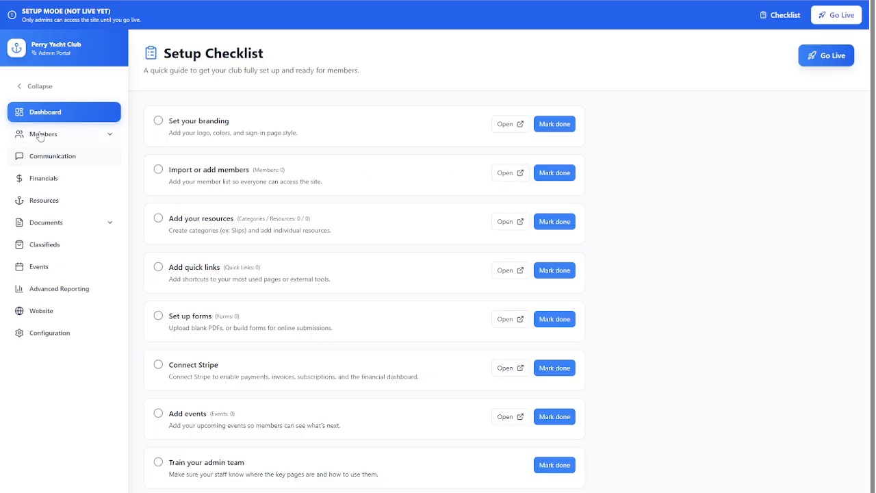
{"action": "left_click", "coordinate": [510, 174]}
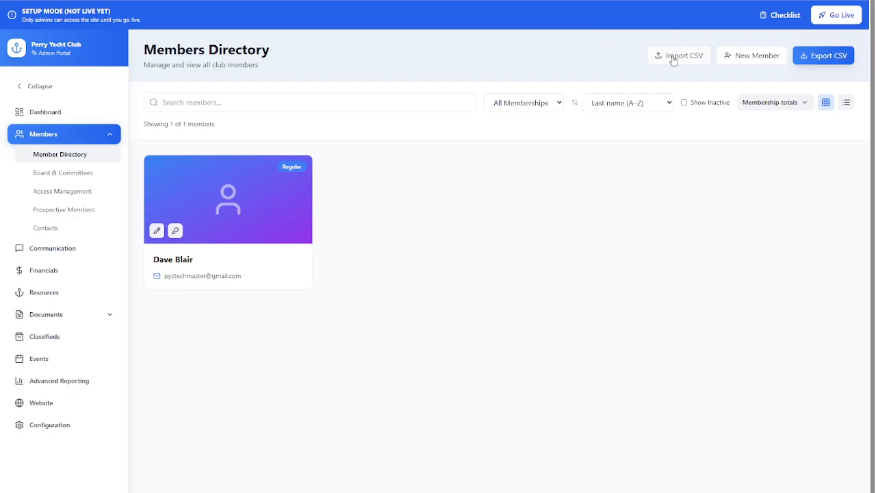
{"action": "left_click", "coordinate": [680, 59]}
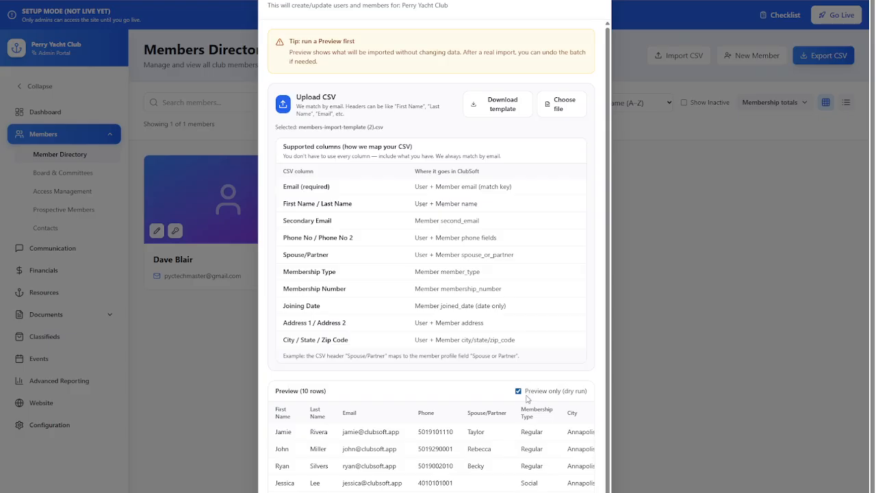
{"action": "scroll", "coordinate": [538, 452], "scroll_direction": "down", "scroll_amount": 1}
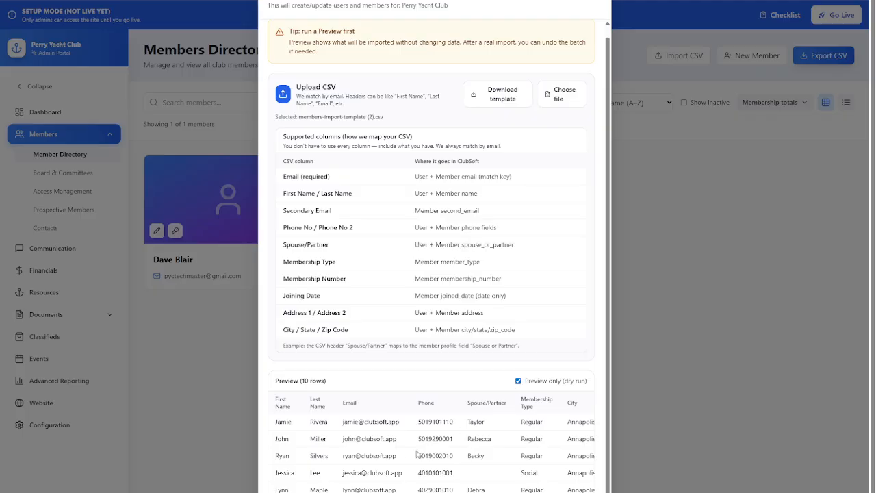
{"action": "left_click", "coordinate": [519, 382]}
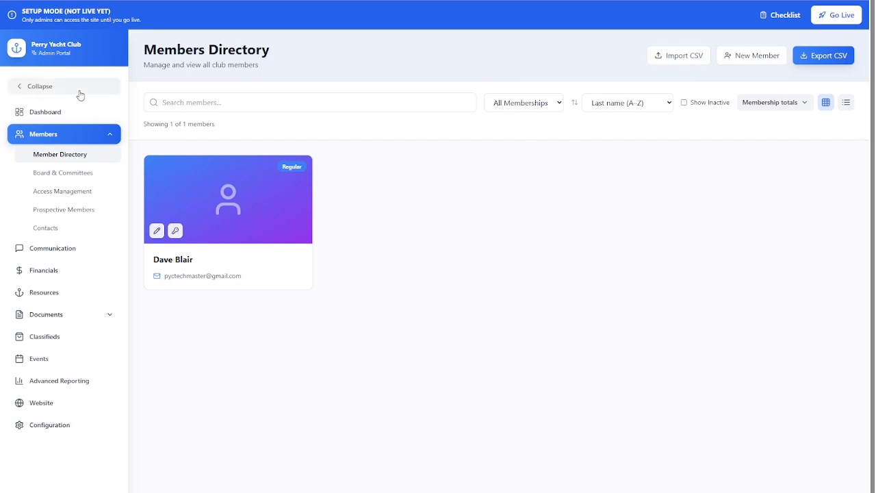
From the checklist's resource setup, start a new resource category named Moorage.
{"action": "left_click", "coordinate": [794, 22]}
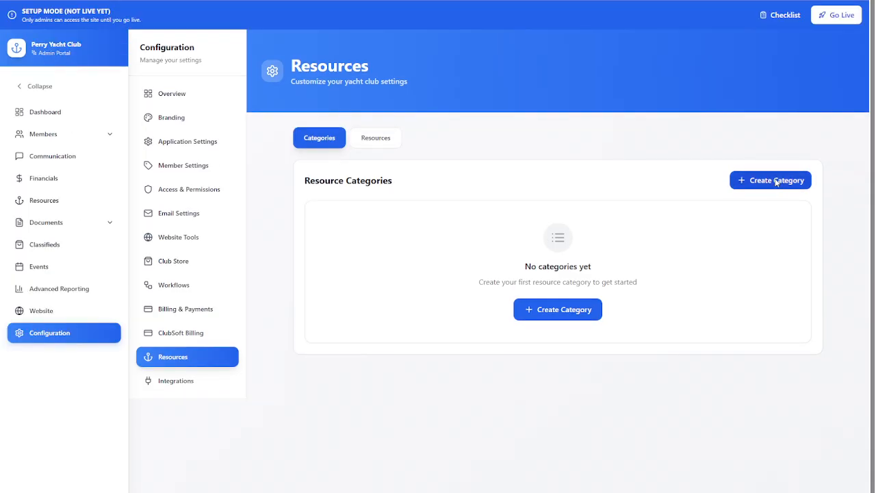
{"action": "left_click", "coordinate": [778, 180]}
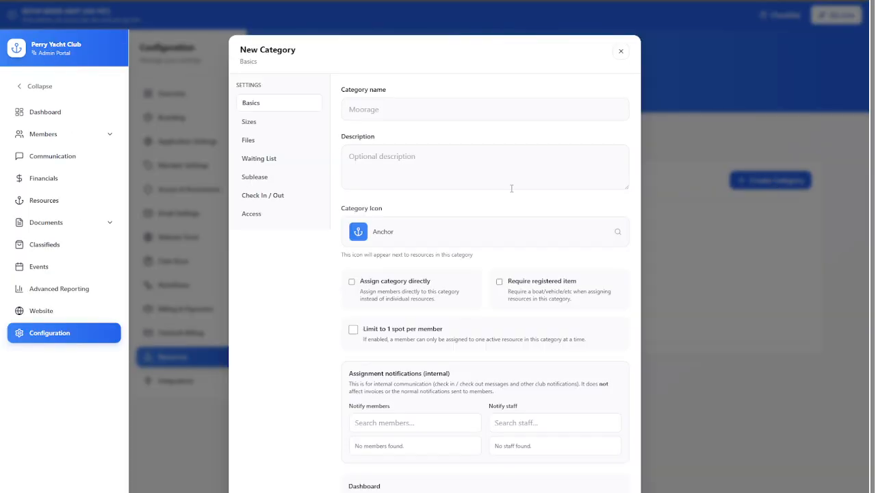
{"action": "left_click", "coordinate": [358, 108]}
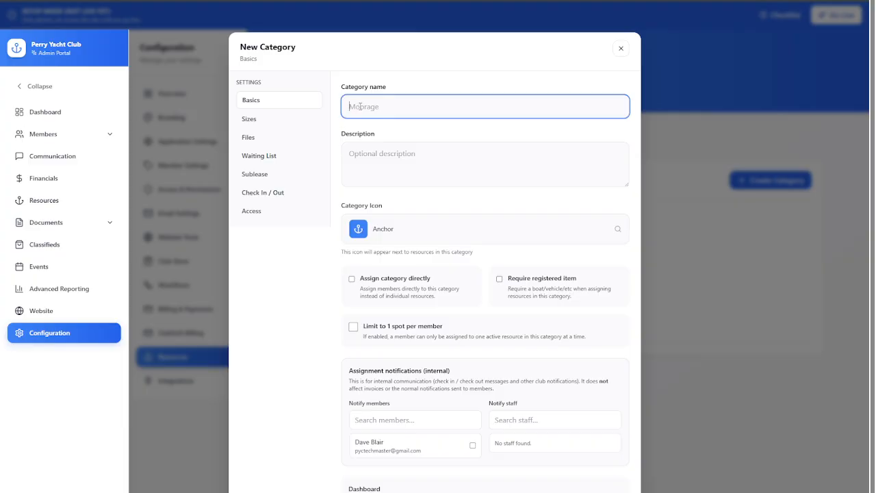
{"action": "type", "text": "Moorage"}
Add a dock map image in the new category's files and set its map marker color to Boat size (uses registered item length).
{"action": "left_click", "coordinate": [248, 121]}
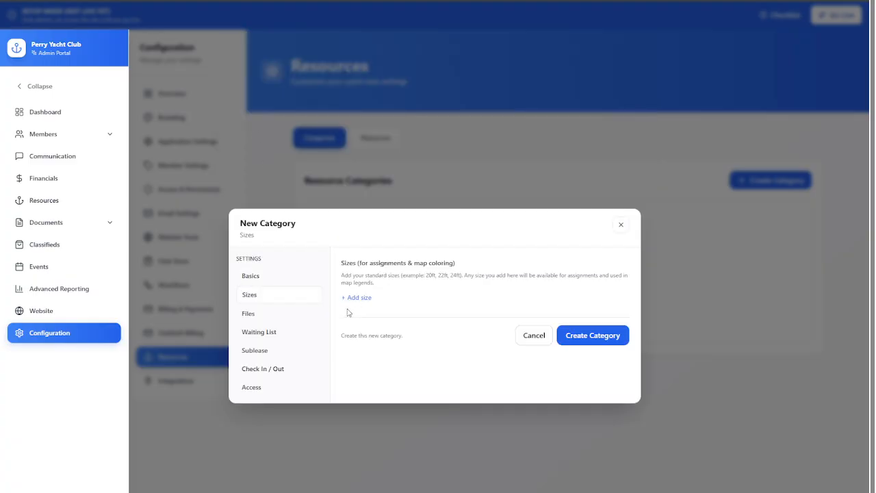
{"action": "left_click", "coordinate": [267, 316]}
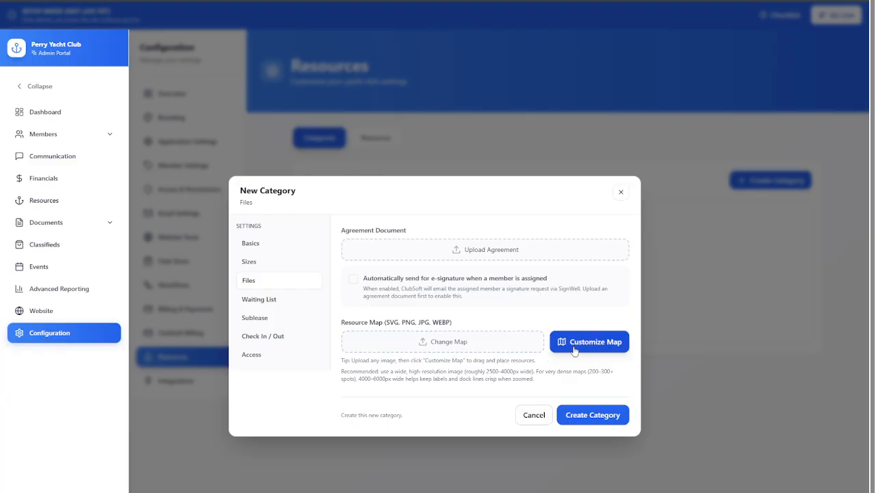
{"action": "left_click", "coordinate": [598, 346]}
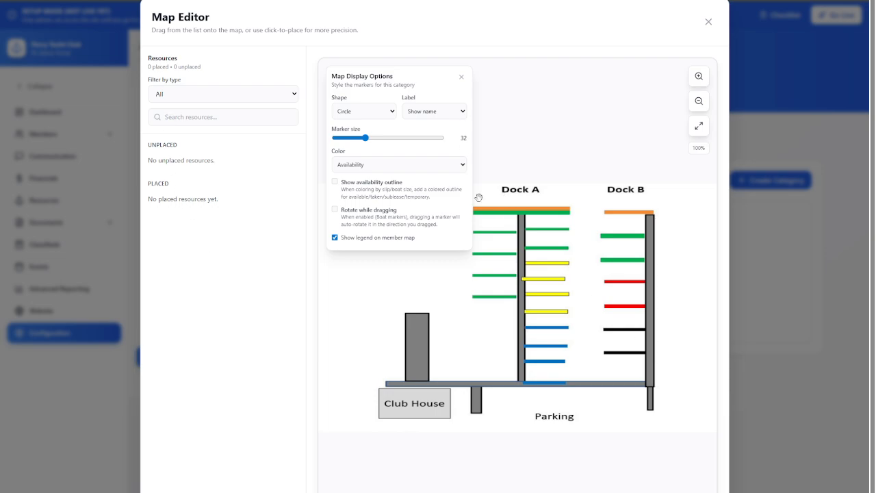
{"action": "left_click", "coordinate": [380, 194]}
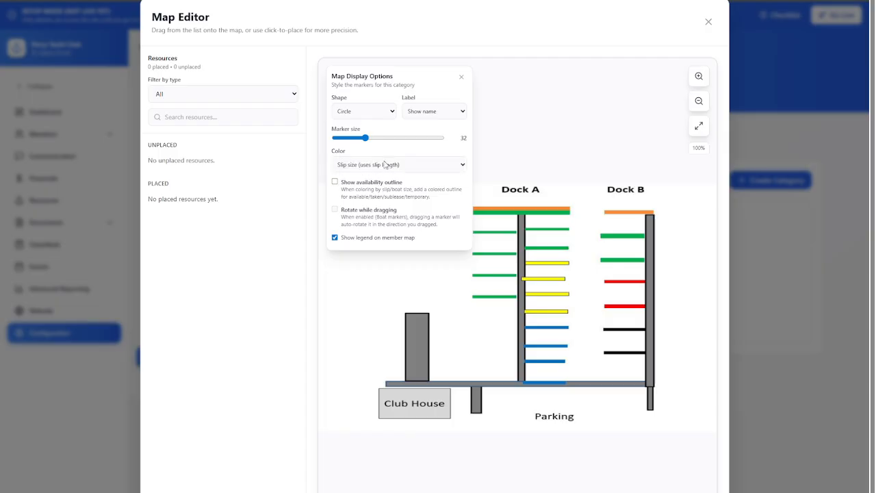
{"action": "left_click", "coordinate": [385, 205]}
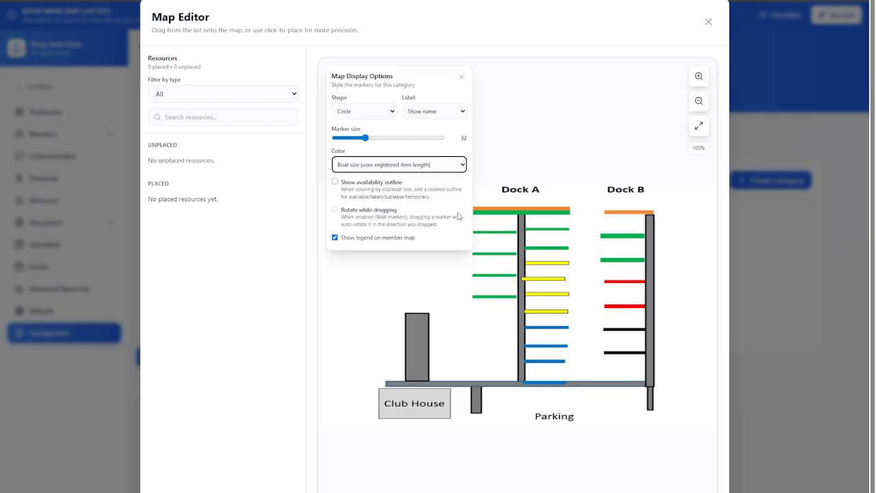
{"action": "left_click", "coordinate": [709, 22]}
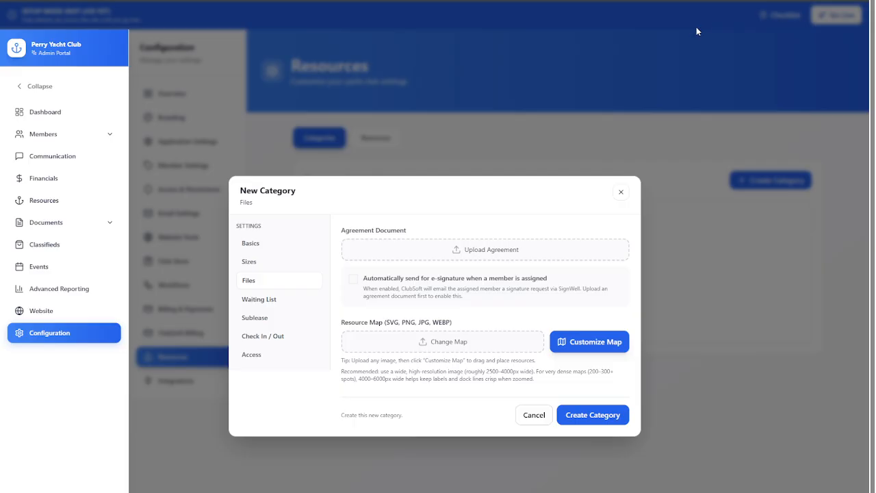
Review the new category's waiting list, sublease, check-in/out and access settings, and cancel its creation.
{"action": "left_click", "coordinate": [259, 306]}
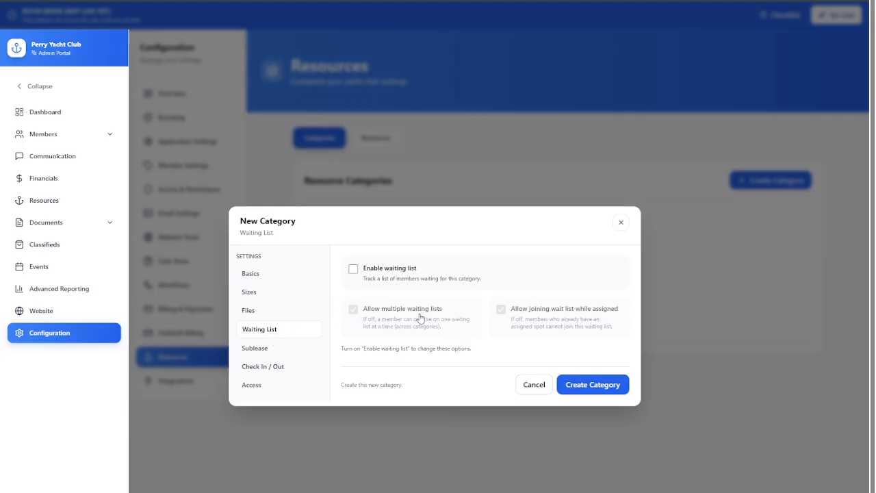
{"action": "left_click", "coordinate": [250, 349]}
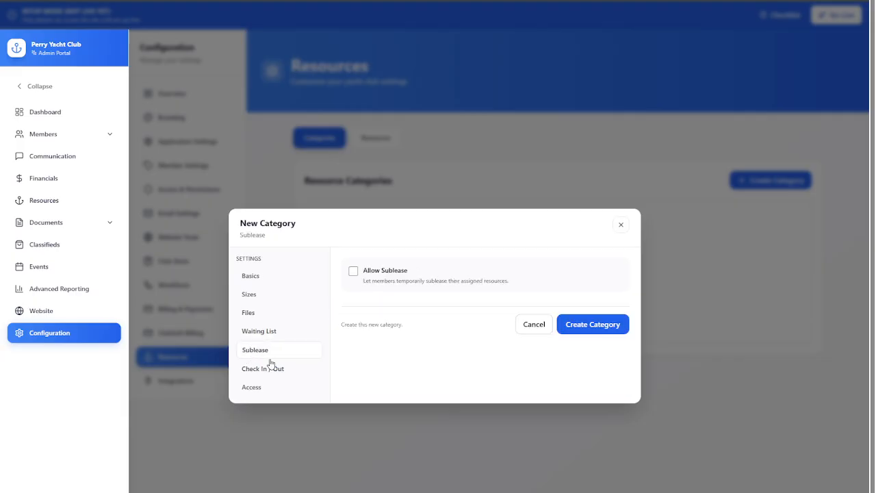
{"action": "left_click", "coordinate": [292, 370]}
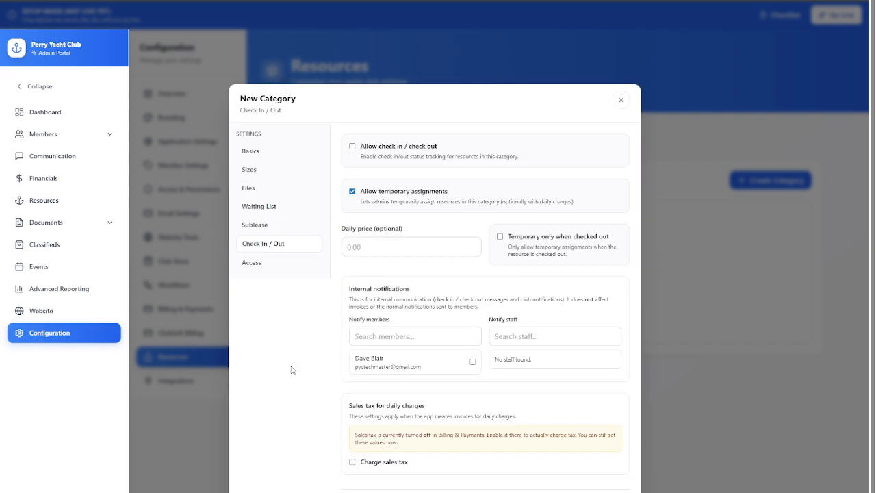
{"action": "left_click", "coordinate": [252, 263]}
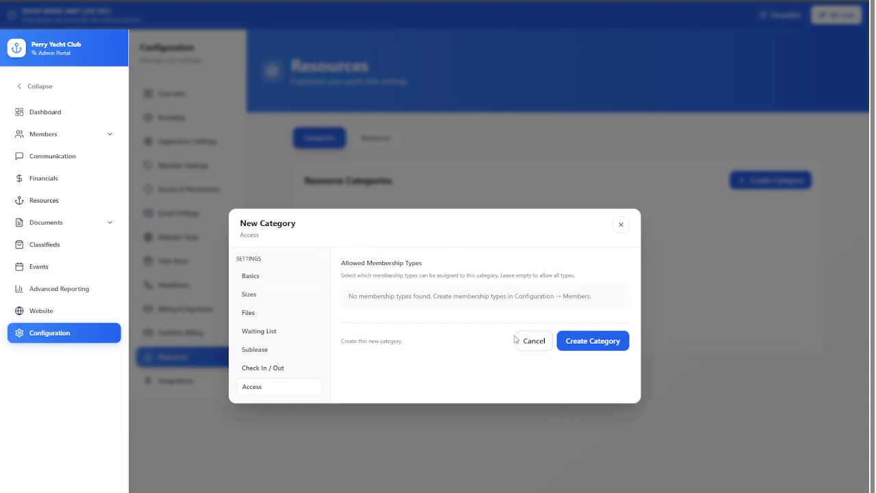
{"action": "left_click", "coordinate": [535, 344]}
Examine the name and category fields of a new resource and cancel without creating it.
{"action": "left_click", "coordinate": [385, 140]}
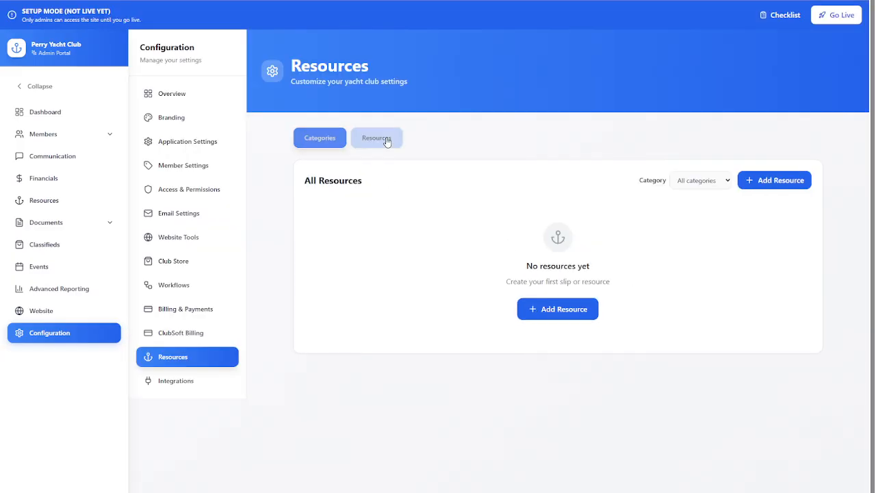
{"action": "left_click", "coordinate": [778, 182]}
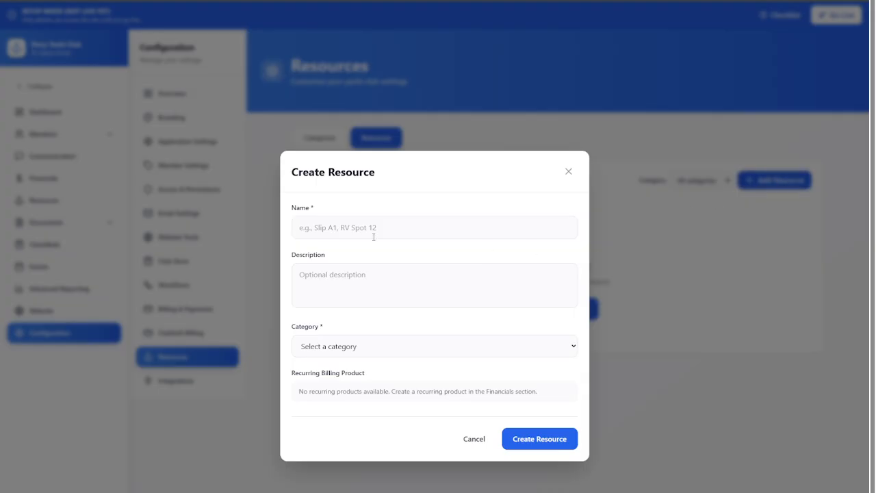
{"action": "left_click", "coordinate": [355, 350]}
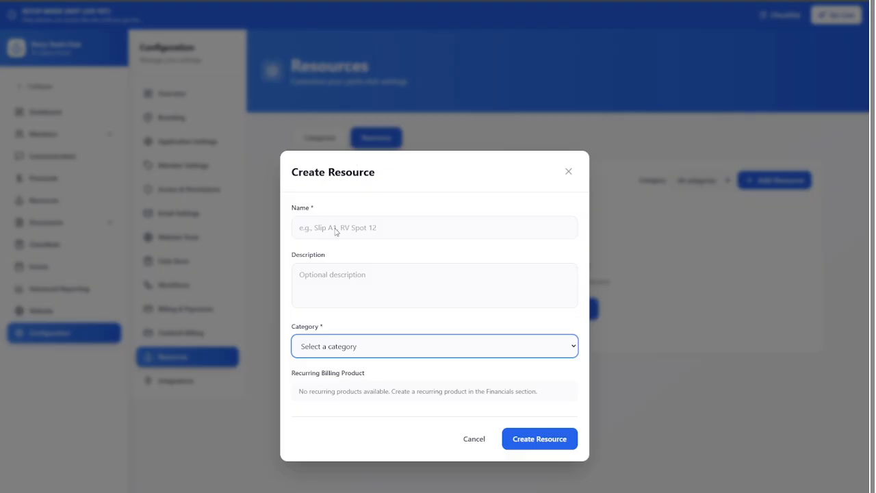
{"action": "left_click", "coordinate": [473, 439]}
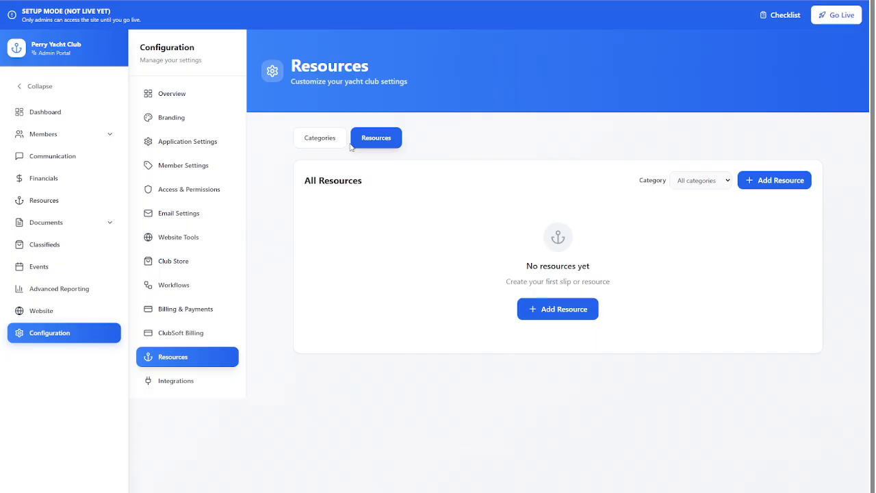
Return to the setup checklist and go from its quick links item to the Quick Links section of the dashboard.
{"action": "left_click", "coordinate": [772, 16]}
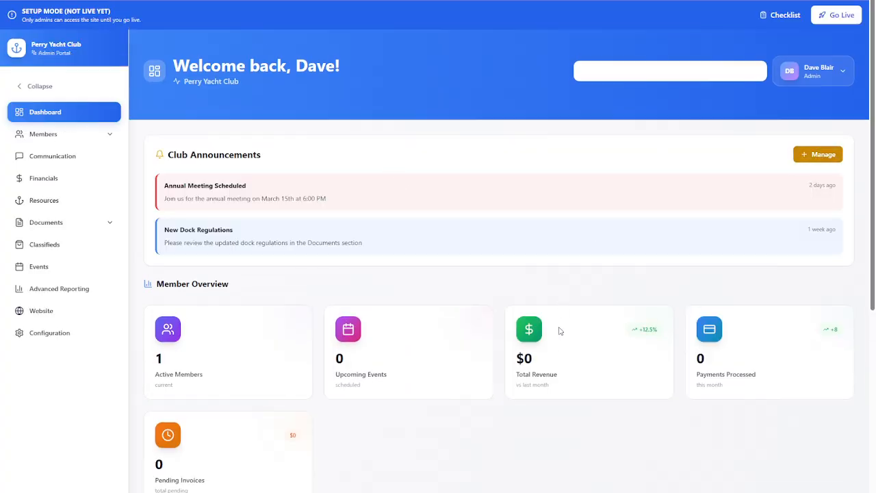
{"action": "scroll", "coordinate": [468, 309], "scroll_direction": "down", "scroll_amount": 2}
{"action": "scroll", "coordinate": [468, 309], "scroll_direction": "down", "scroll_amount": 5}
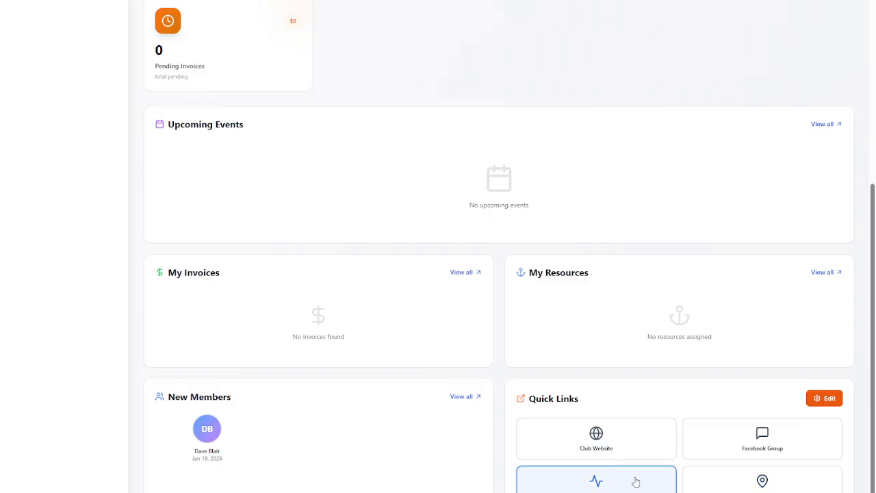
Review the Quick Links editor's new-link fields and existing link entries, close it without saving, and return to the setup checklist.
{"action": "left_click", "coordinate": [823, 404]}
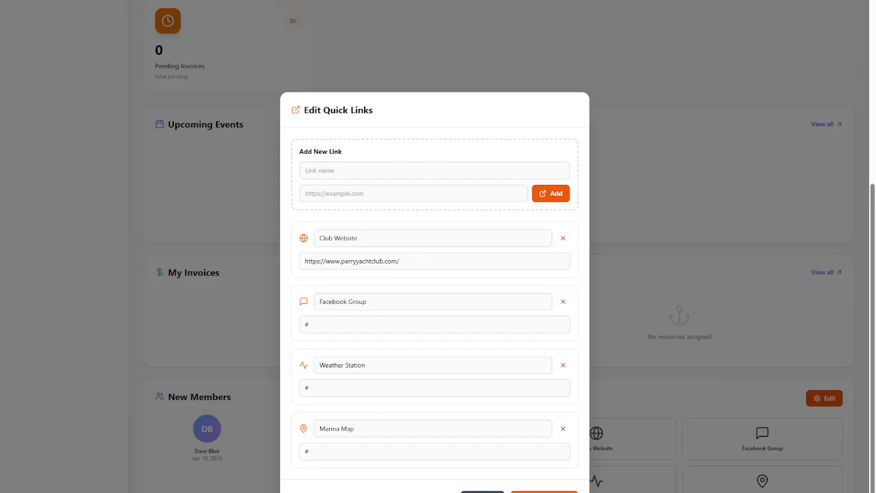
{"action": "left_click", "coordinate": [483, 492]}
{"action": "scroll", "coordinate": [486, 268], "scroll_direction": "up", "scroll_amount": 9}
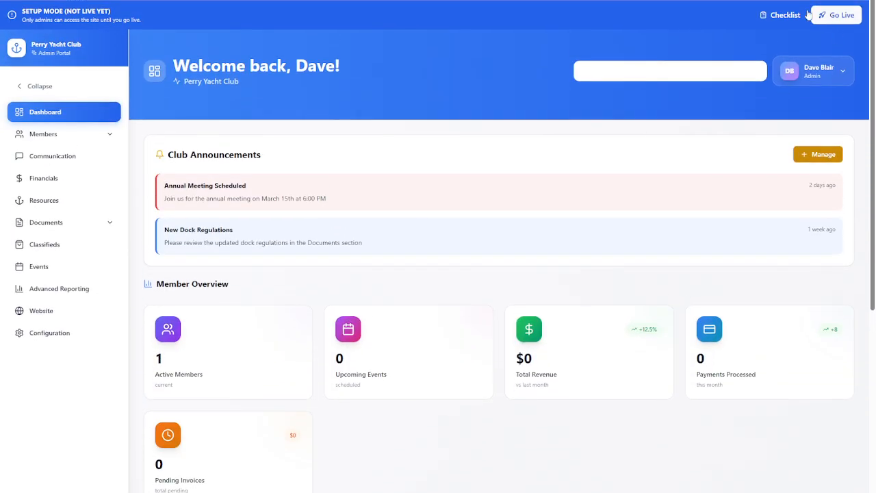
{"action": "left_click", "coordinate": [784, 14]}
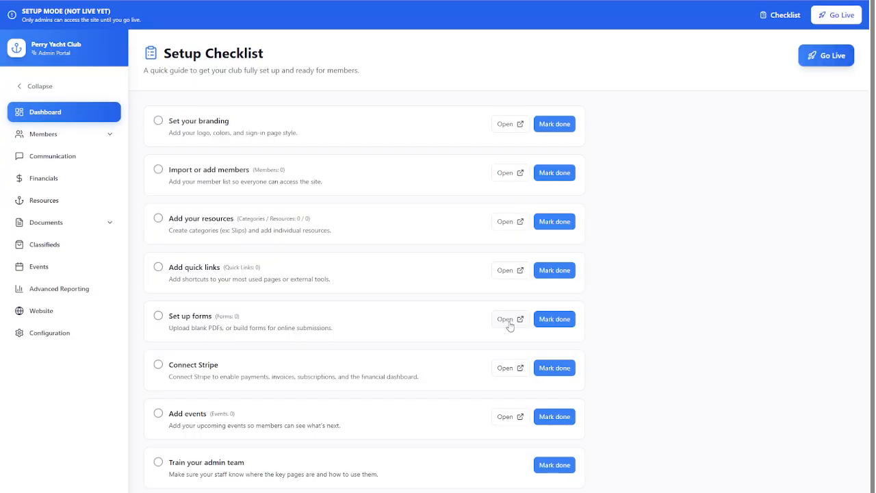
From the checklist's forms item, start a form upload with pdf-sample_0.pdf, check its title and category fields, and cancel it.
{"action": "left_click", "coordinate": [510, 327]}
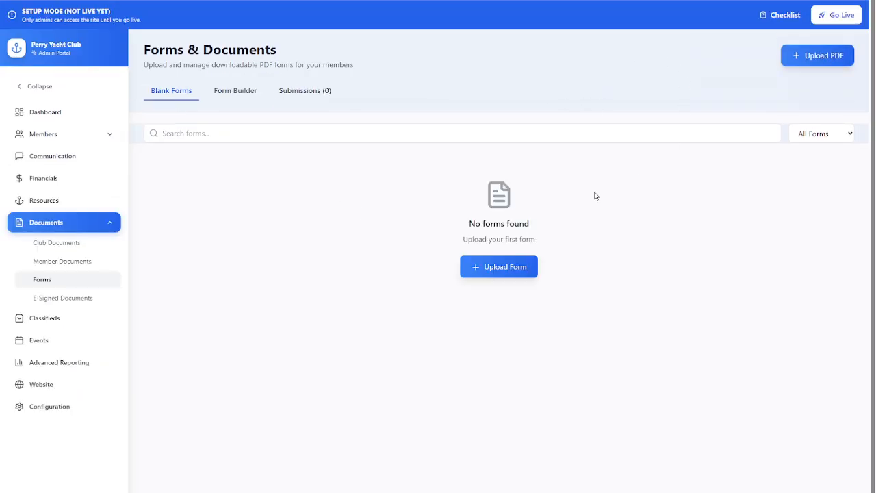
{"action": "left_click", "coordinate": [811, 56]}
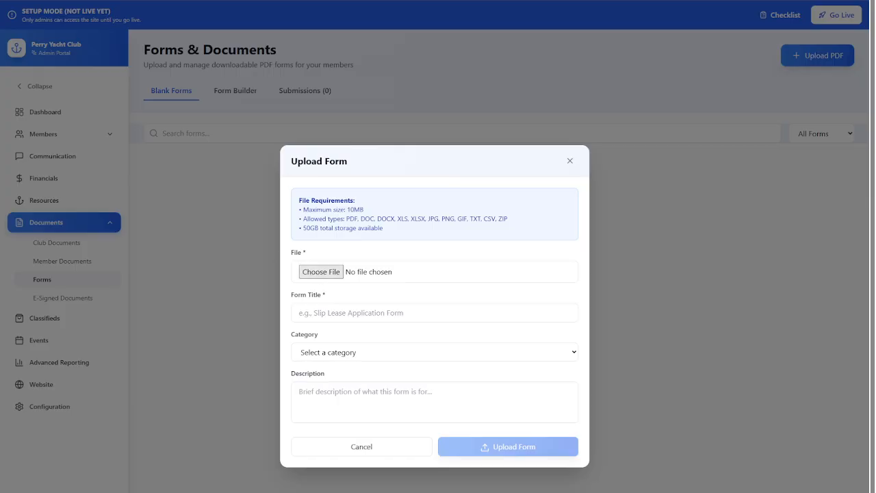
{"action": "double_click", "coordinate": [124, 80]}
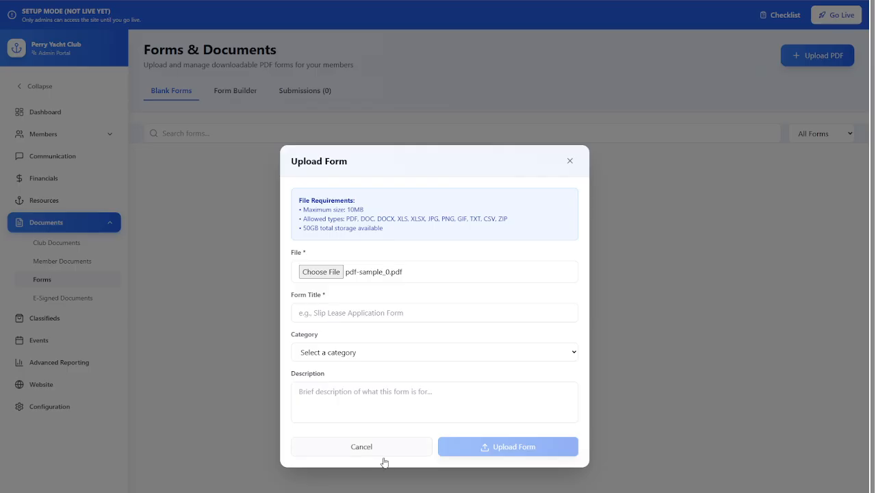
{"action": "left_click", "coordinate": [380, 351]}
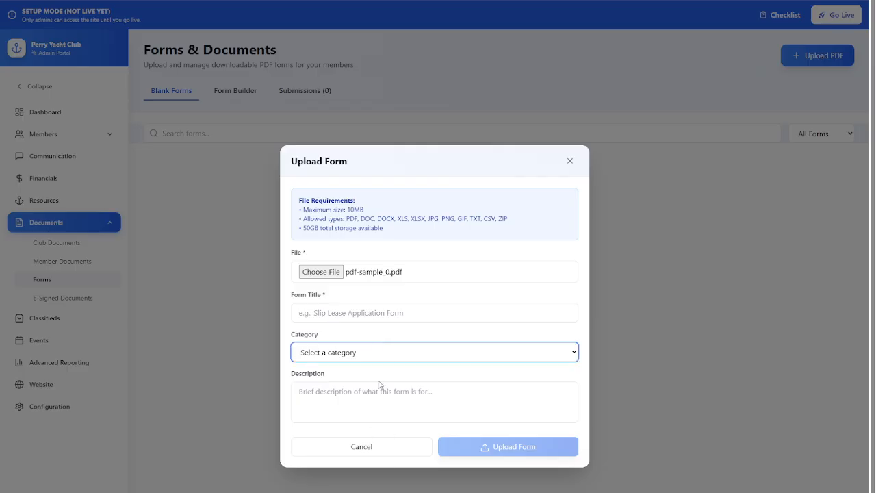
{"action": "left_click", "coordinate": [394, 314]}
{"action": "left_click", "coordinate": [390, 451]}
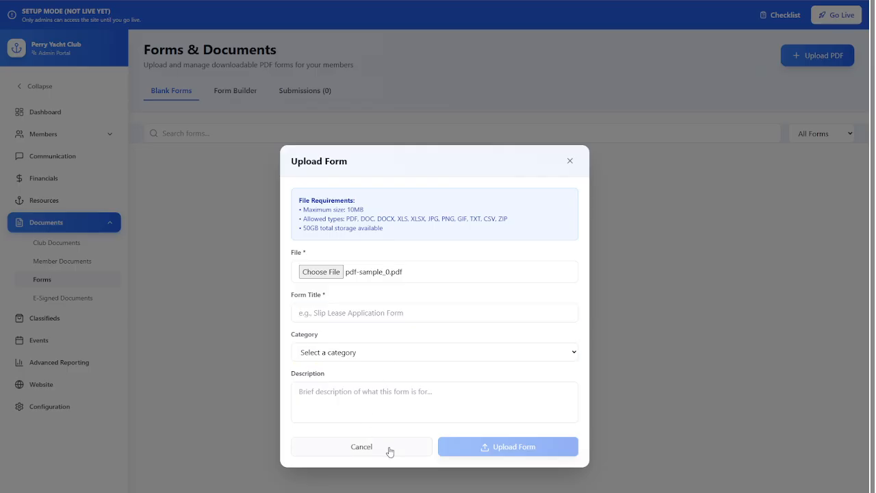
{"action": "left_click", "coordinate": [389, 451]}
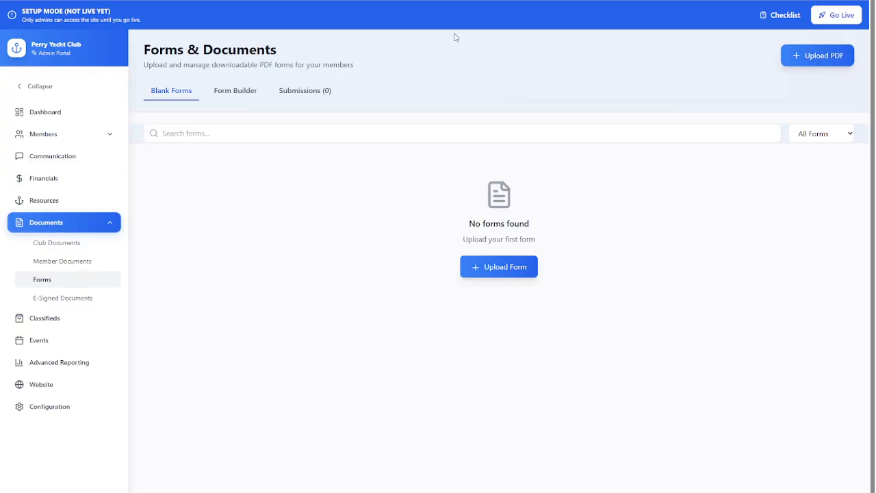
Go from the checklist's Connect Stripe item to the Integrations page and on to the Billing & Payments settings.
{"action": "left_click", "coordinate": [782, 15]}
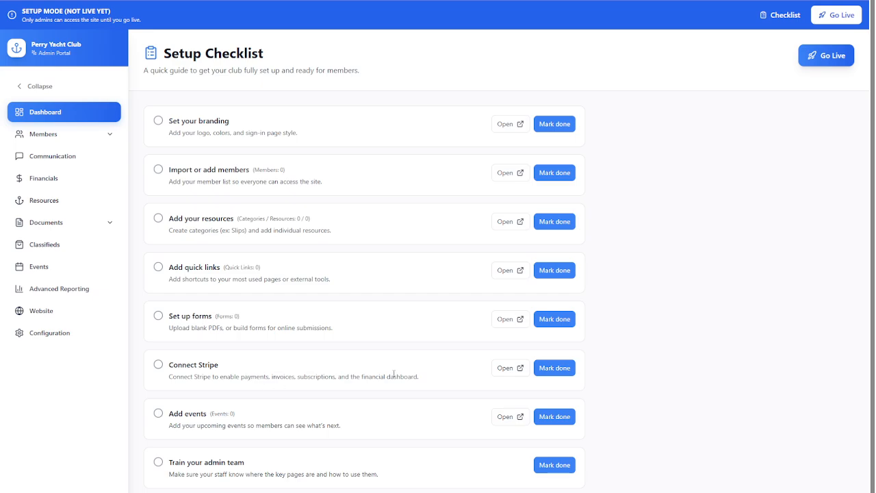
{"action": "left_click", "coordinate": [494, 371]}
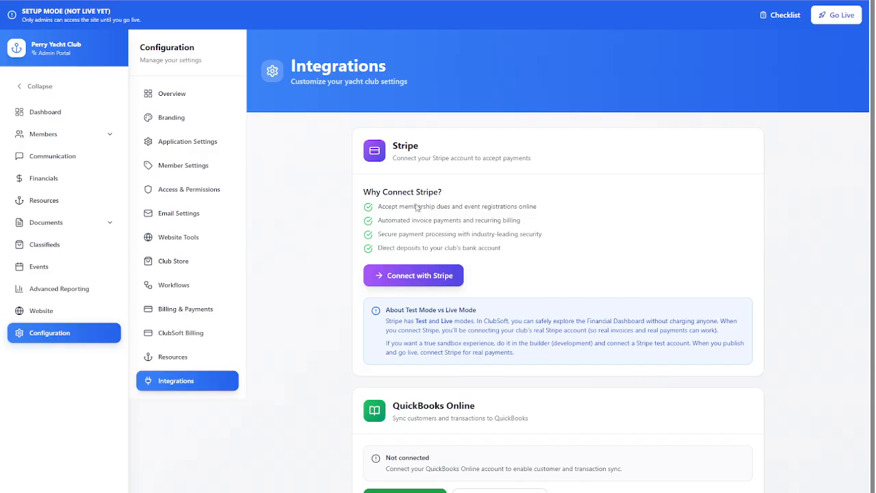
{"action": "left_click", "coordinate": [183, 311]}
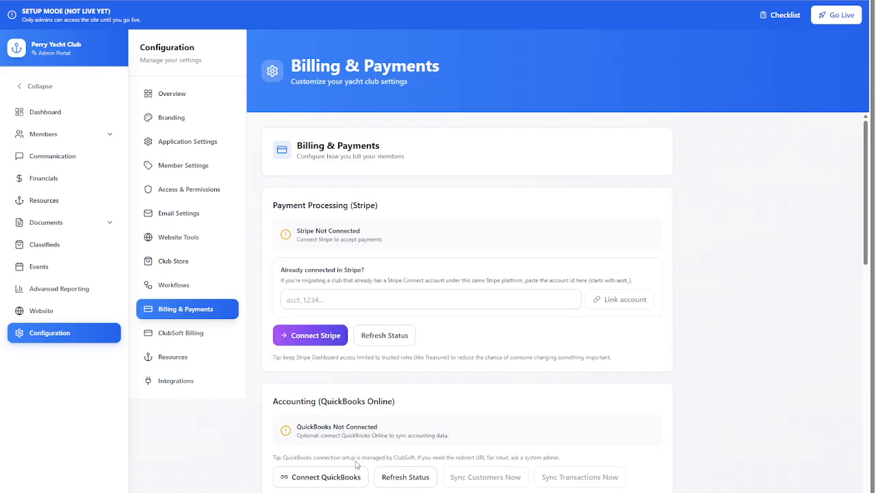
Examine the Billing & Payments options for QuickBooks sync, product categories, sales tax and billing contact.
{"action": "scroll", "coordinate": [352, 356], "scroll_direction": "down", "scroll_amount": 6}
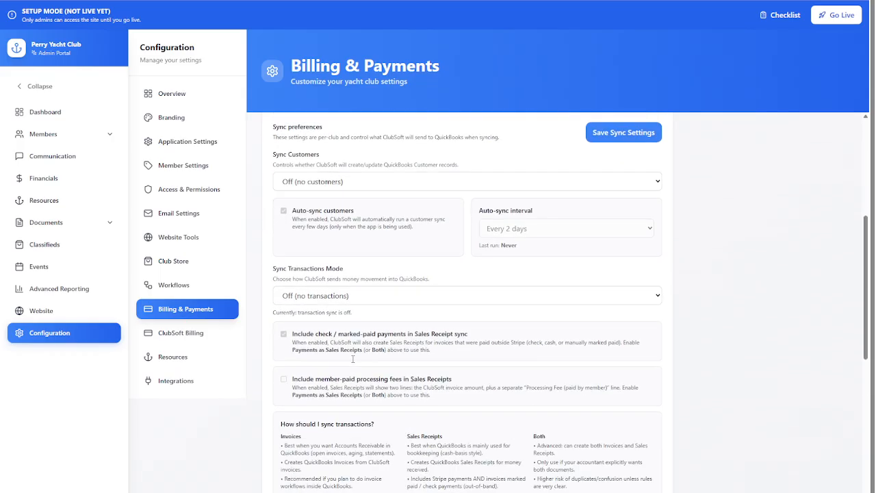
{"action": "scroll", "coordinate": [353, 359], "scroll_direction": "down", "scroll_amount": 6}
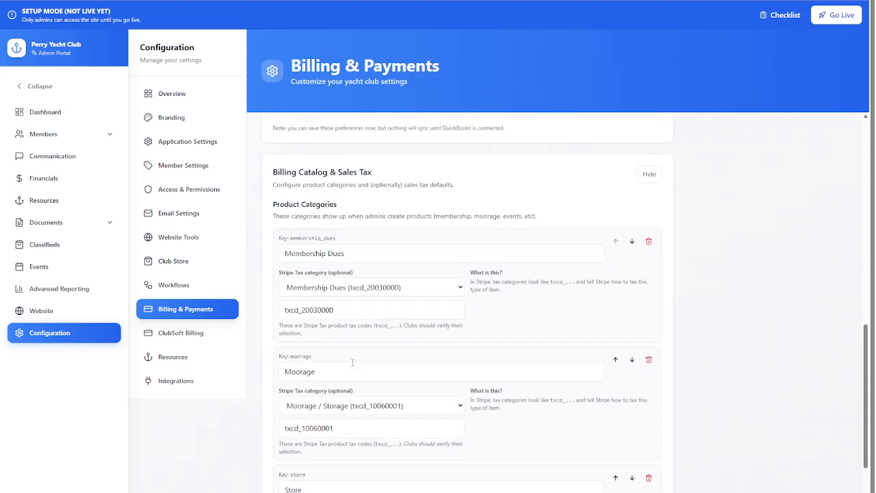
{"action": "scroll", "coordinate": [353, 363], "scroll_direction": "down", "scroll_amount": 8}
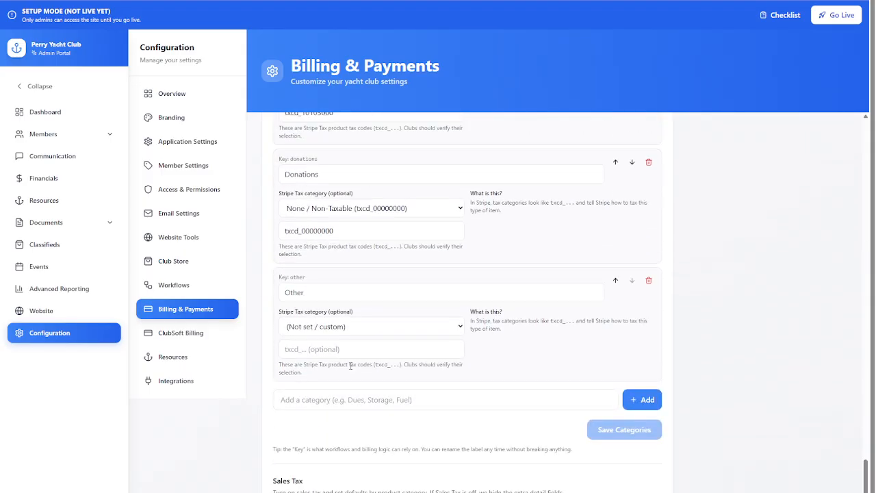
{"action": "scroll", "coordinate": [350, 366], "scroll_direction": "down", "scroll_amount": 3}
{"action": "scroll", "coordinate": [332, 440], "scroll_direction": "down", "scroll_amount": 2}
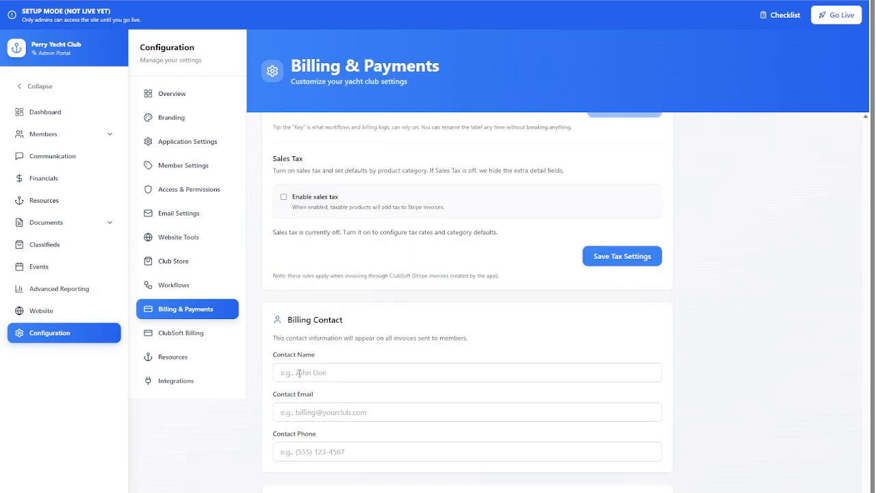
{"action": "scroll", "coordinate": [305, 411], "scroll_direction": "down", "scroll_amount": 1}
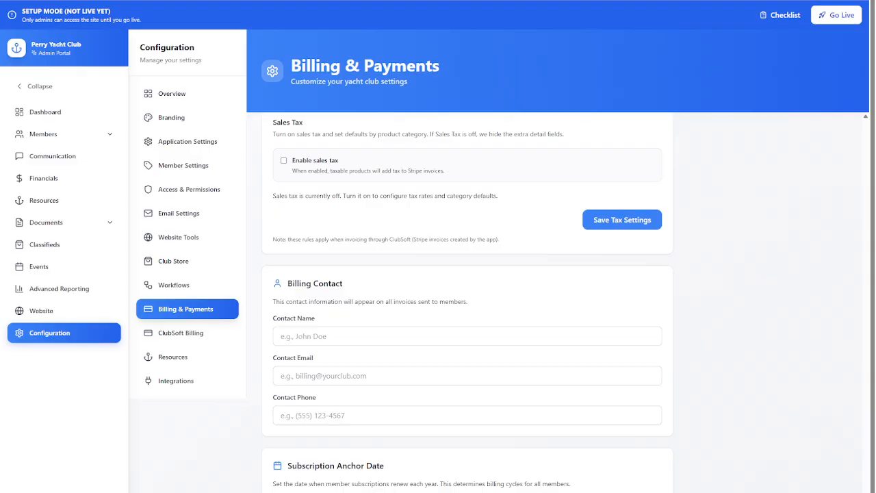
{"action": "scroll", "coordinate": [411, 378], "scroll_direction": "up", "scroll_amount": 15}
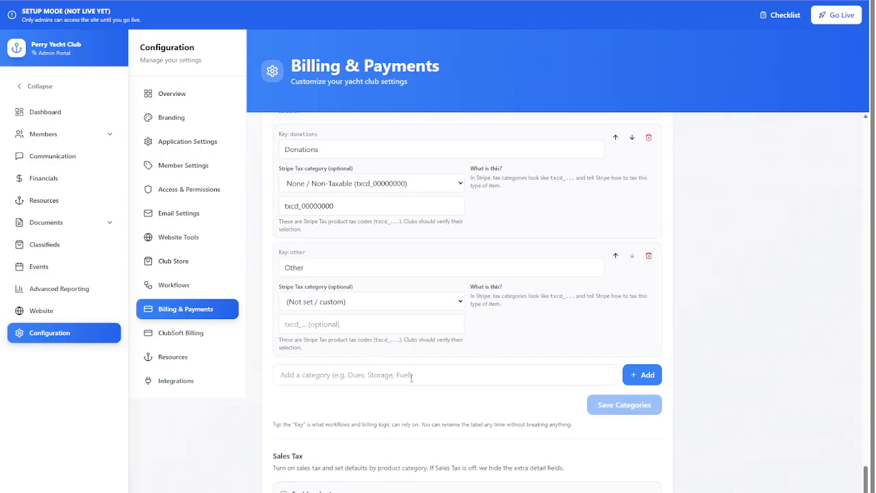
{"action": "scroll", "coordinate": [411, 378], "scroll_direction": "up", "scroll_amount": 10}
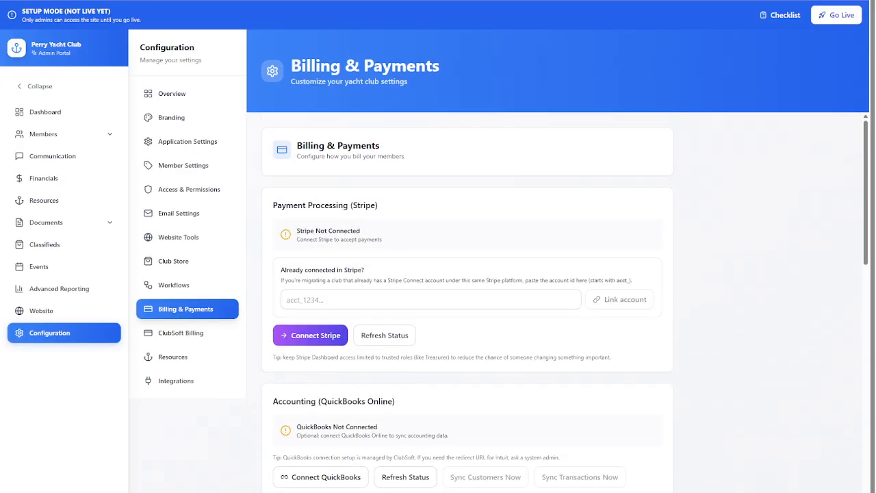
From the checklist's events item, review a new event's basic info, ticket pricing and settings, cancel it, and return to the checklist.
{"action": "left_click", "coordinate": [781, 15]}
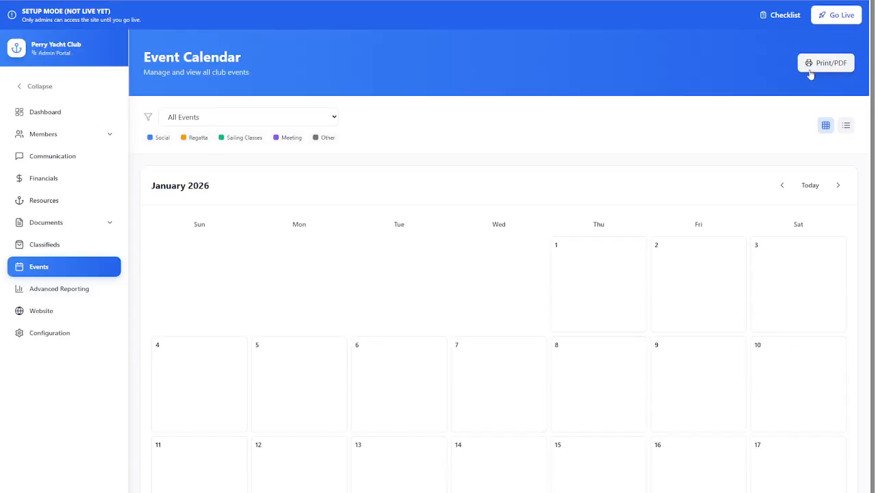
{"action": "left_click", "coordinate": [751, 63]}
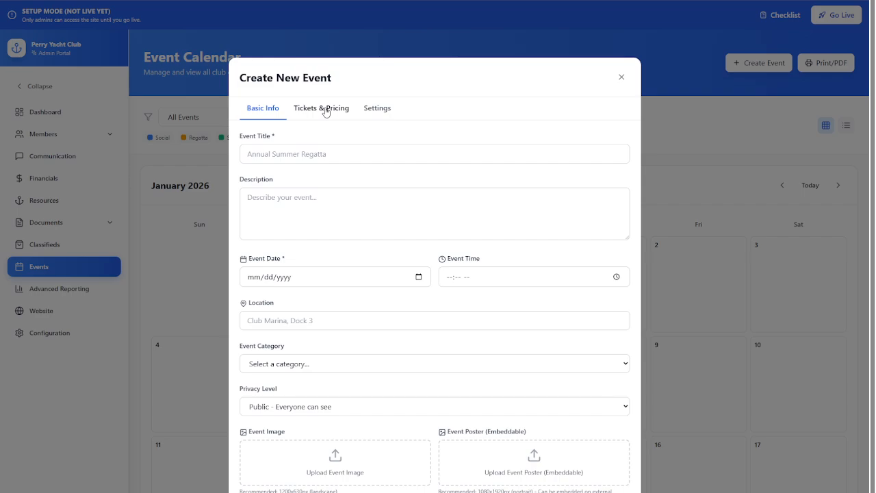
{"action": "left_click", "coordinate": [326, 111]}
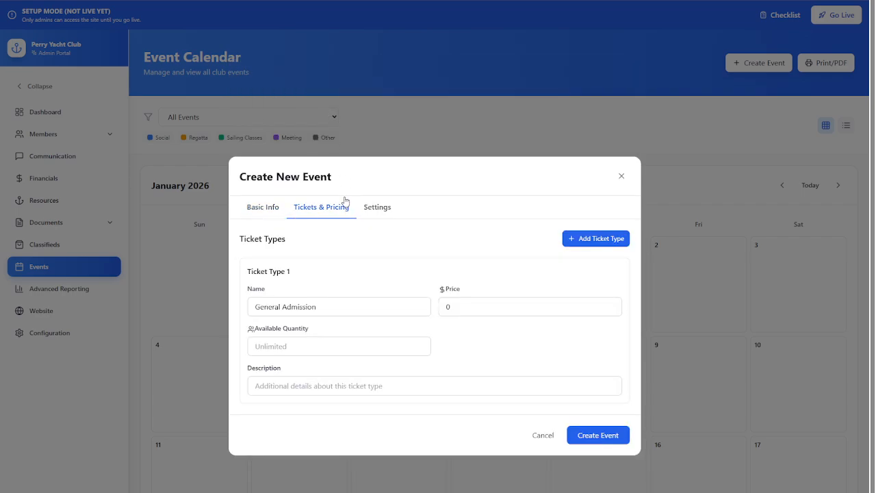
{"action": "left_click", "coordinate": [375, 208]}
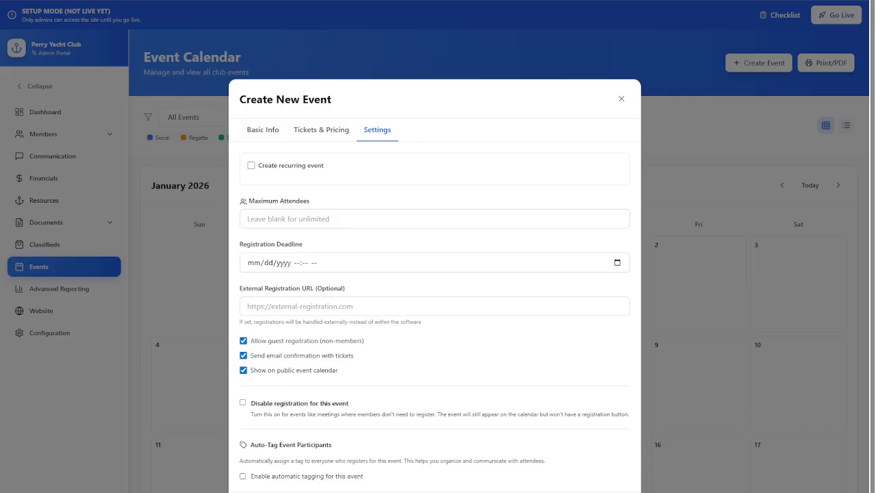
{"action": "key", "text": "Escape"}
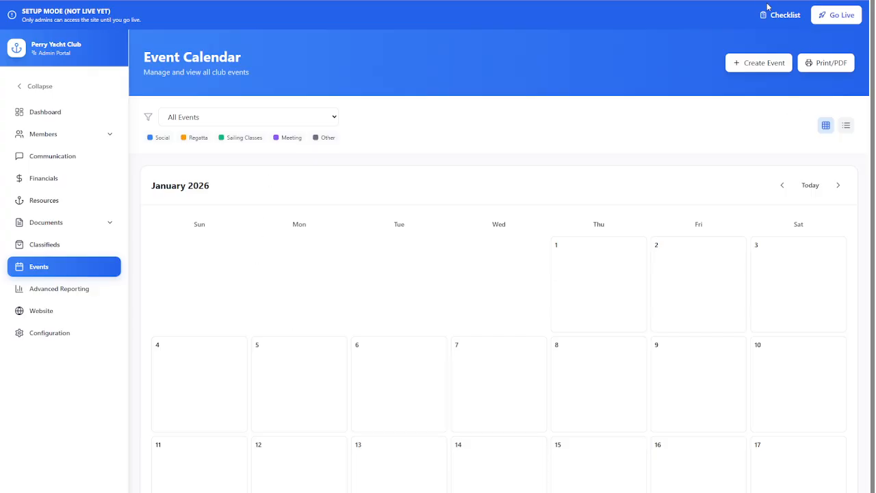
{"action": "left_click", "coordinate": [765, 17]}
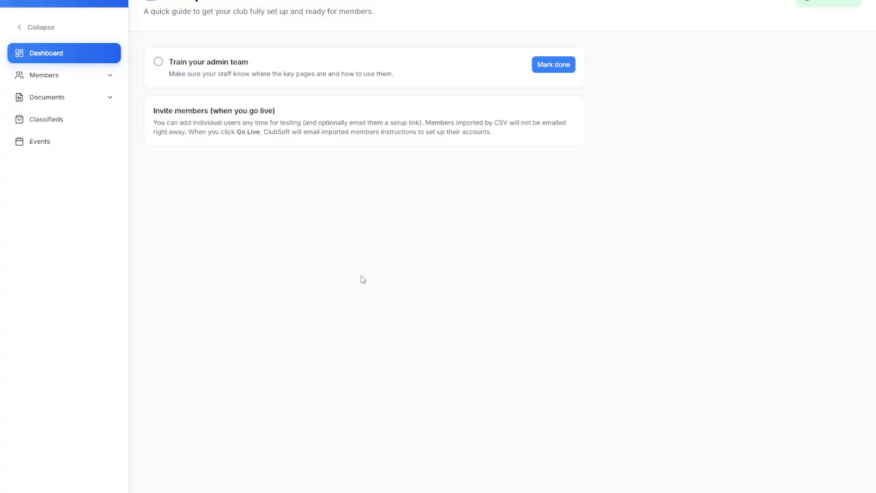